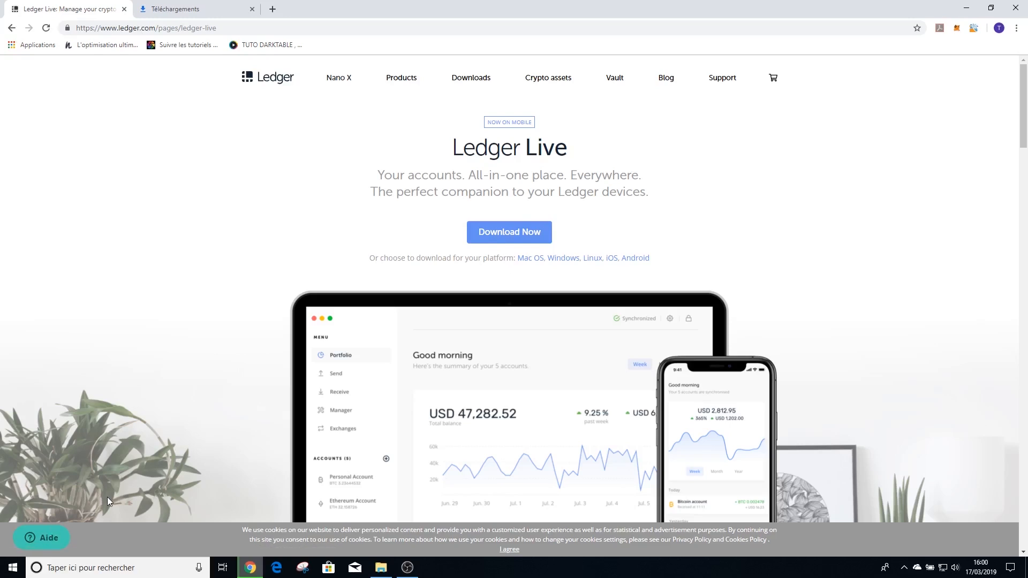
Install Ledger Live in C:\Program Files\Ledger Live from the downloaded ledger-live-desktop-1.5.0-win.exe and launch it.
{"action": "left_click", "coordinate": [210, 8]}
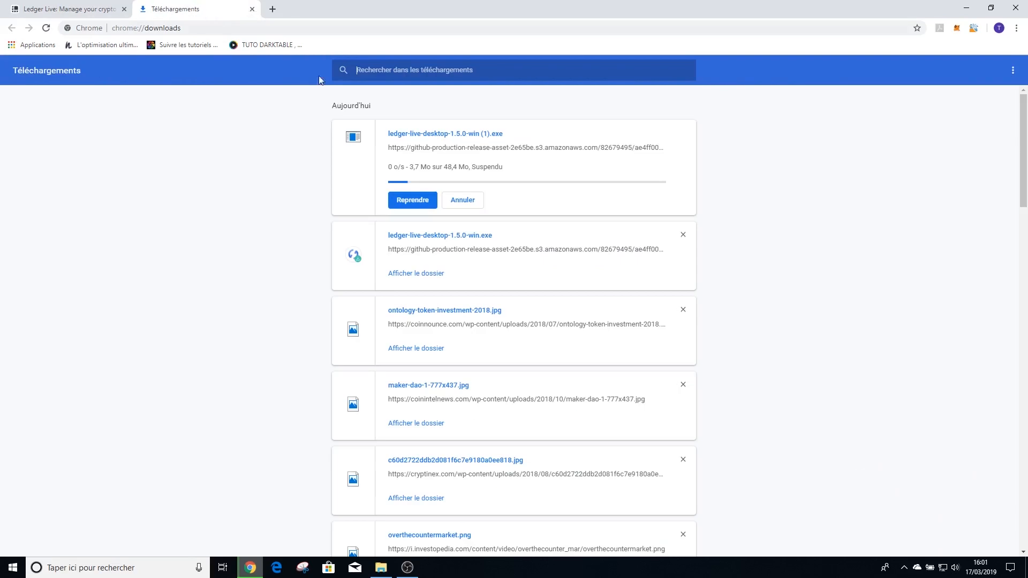
{"action": "left_click", "coordinate": [429, 240]}
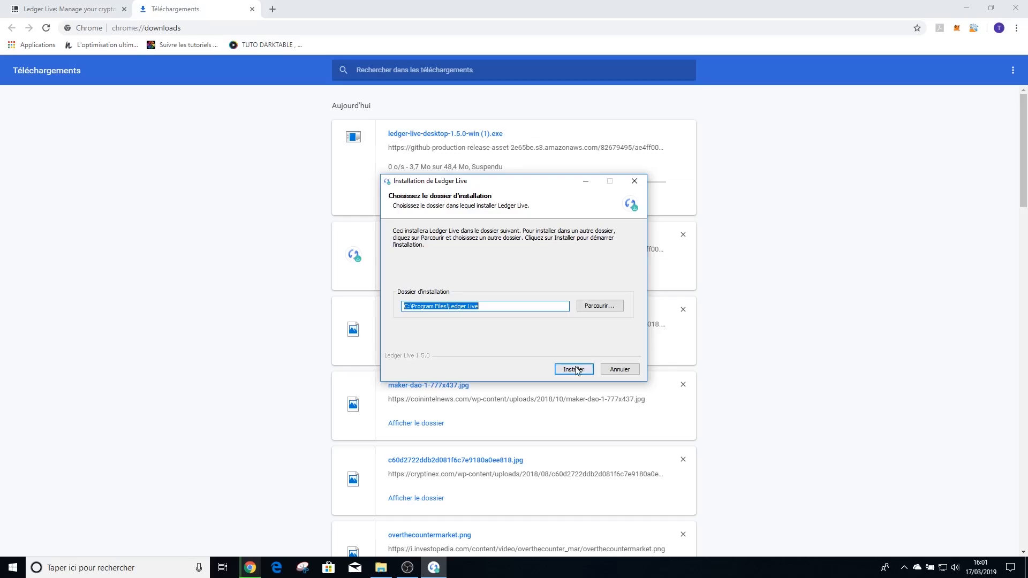
{"action": "left_click", "coordinate": [574, 370]}
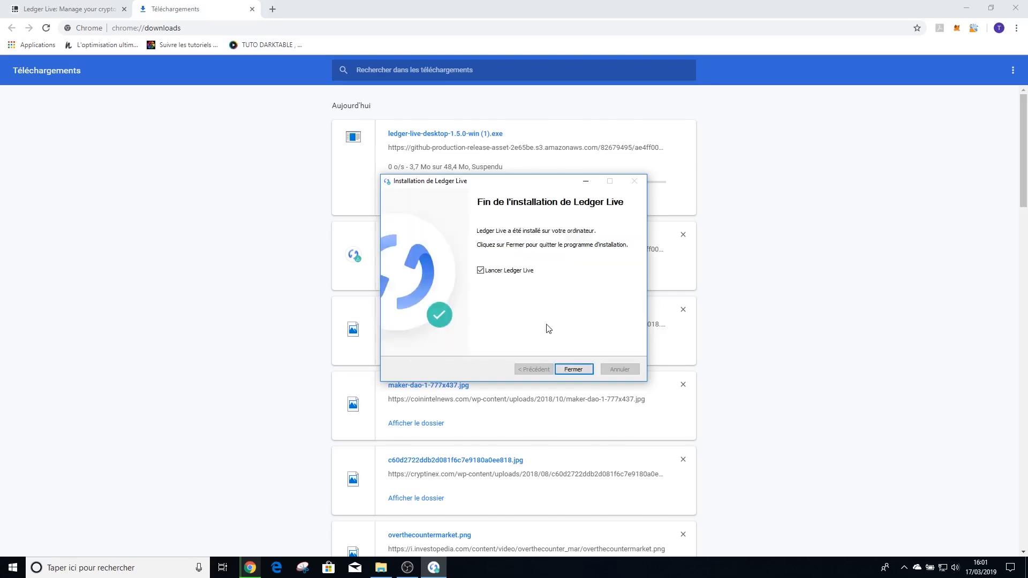
{"action": "left_click", "coordinate": [575, 370]}
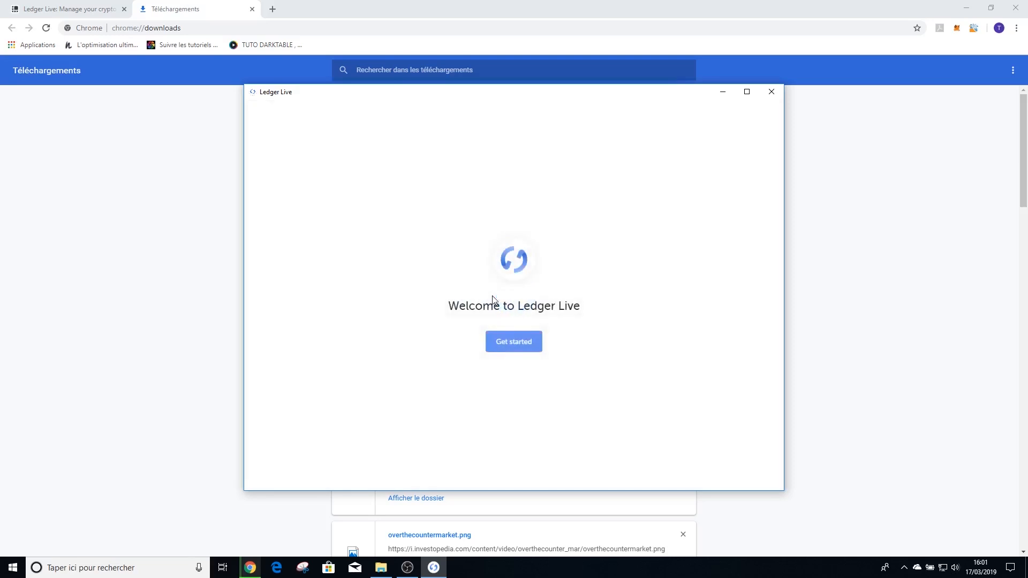
Start initializing a Ledger Nano S as a new device and proceed past the PIN code and recovery phrase instructions.
{"action": "left_click", "coordinate": [512, 343]}
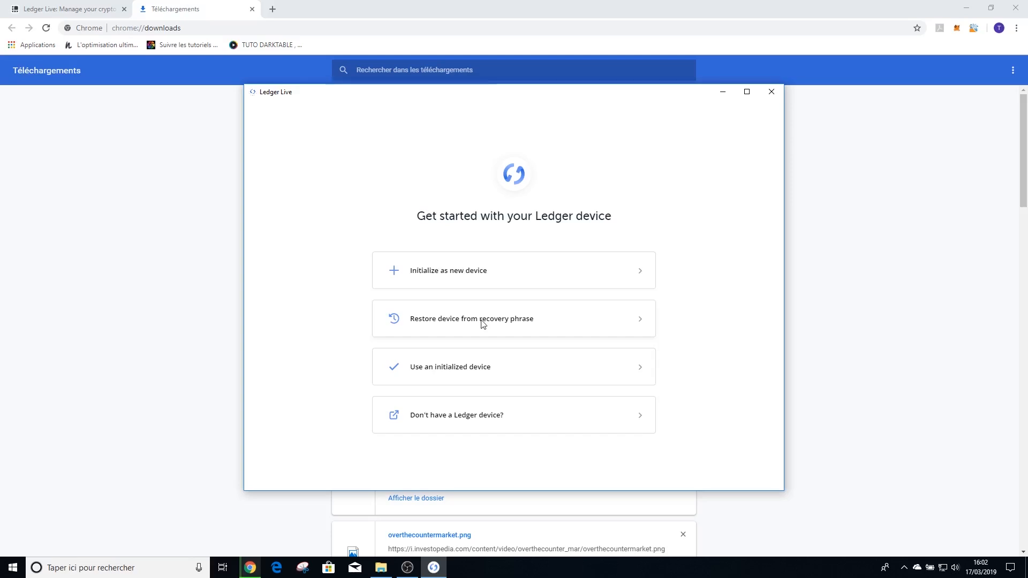
{"action": "left_click", "coordinate": [466, 273]}
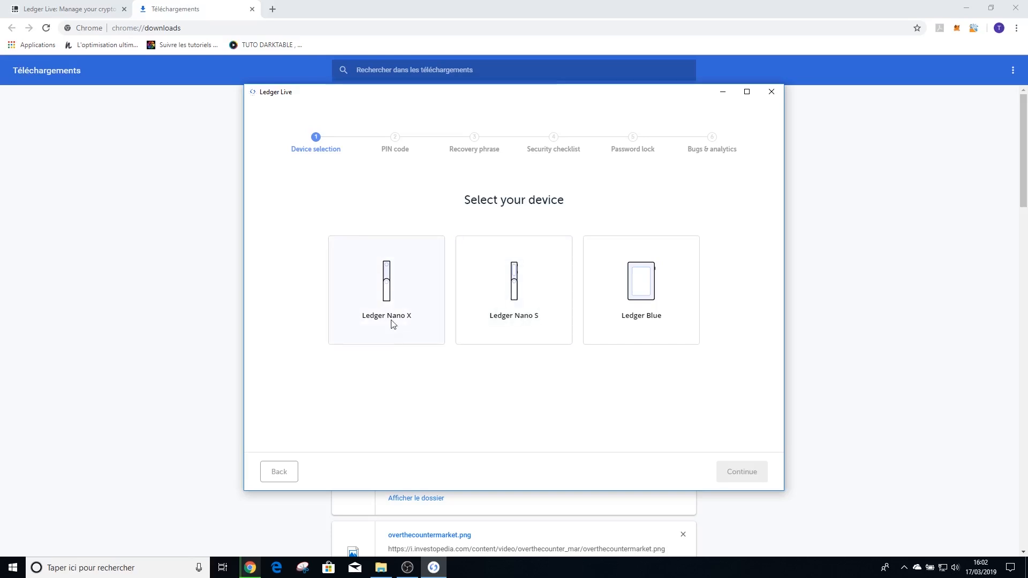
{"action": "left_click", "coordinate": [494, 305]}
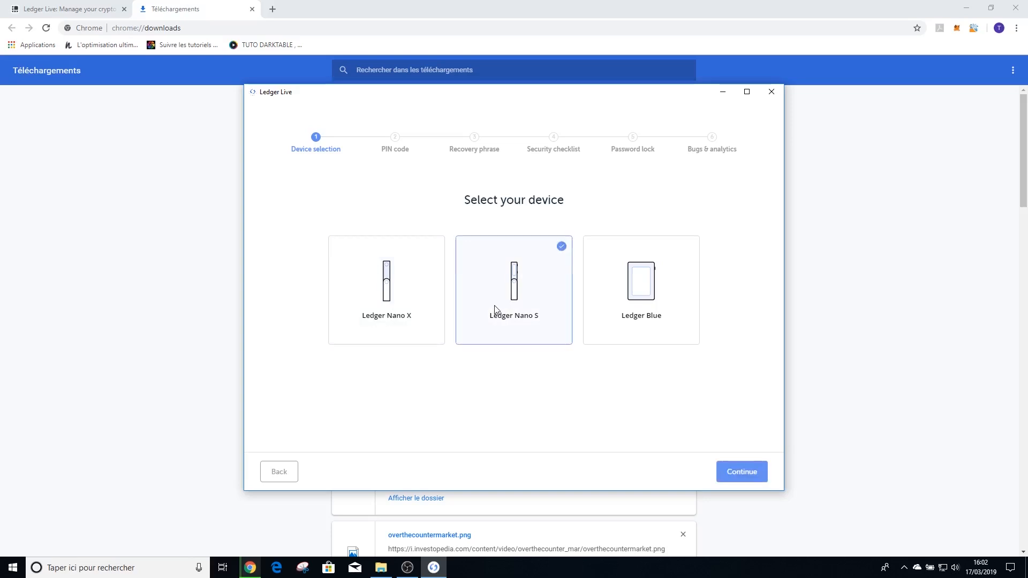
{"action": "left_click", "coordinate": [733, 475]}
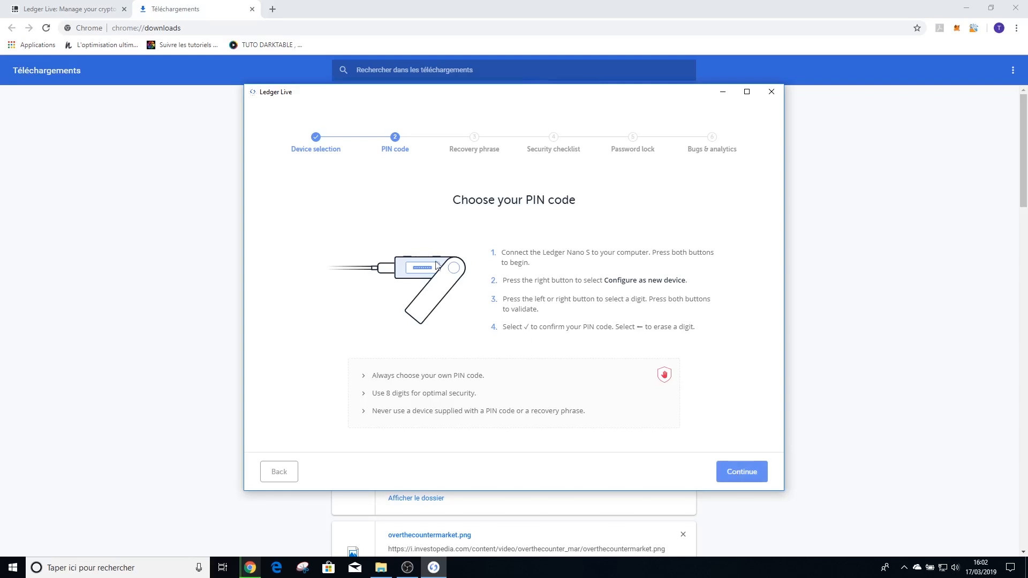
{"action": "left_click", "coordinate": [732, 471]}
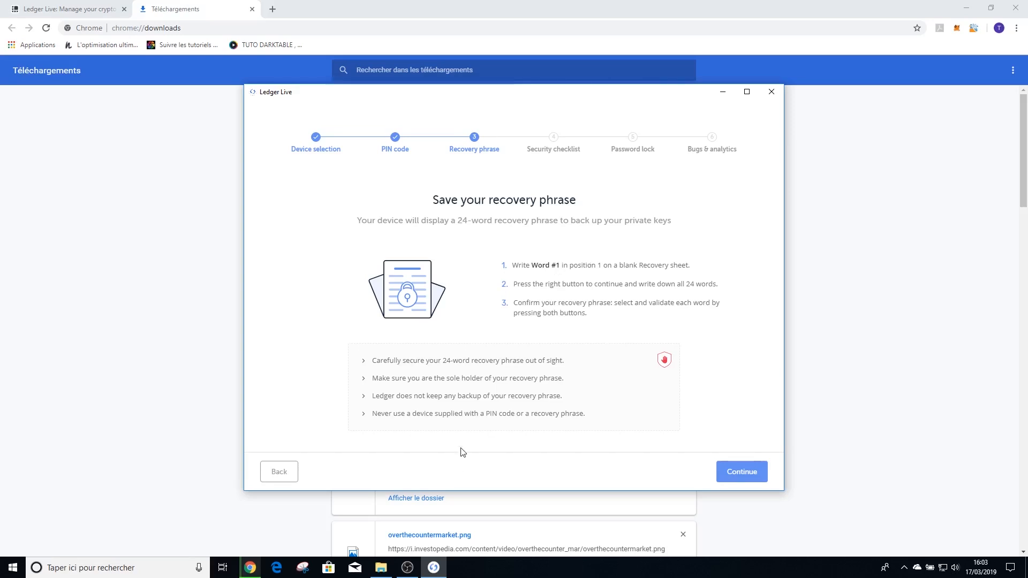
{"action": "left_click", "coordinate": [738, 468]}
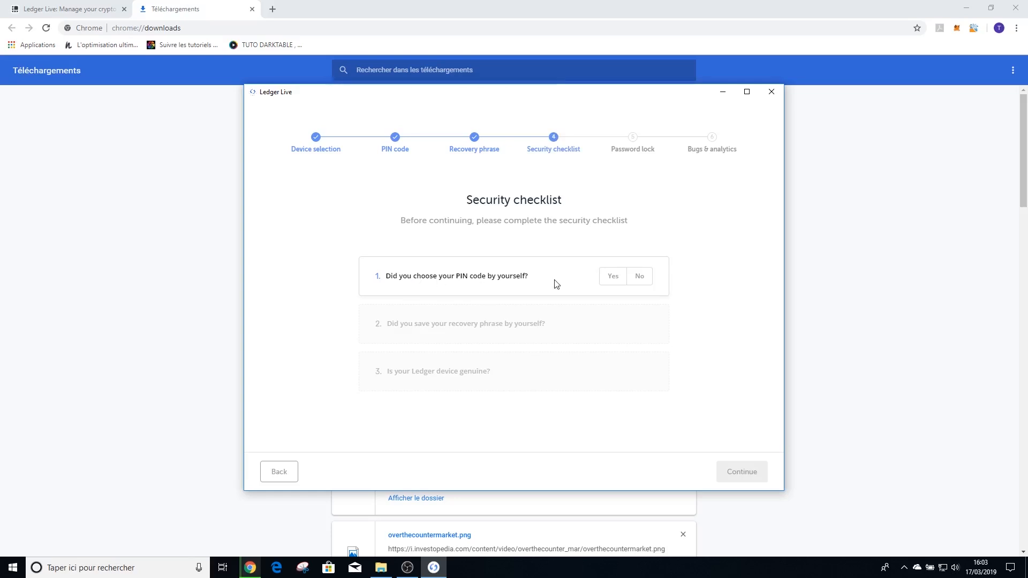
Complete the security checklist by answering Yes to both the PIN code and recovery phrase questions and running the device genuineness check.
{"action": "left_click", "coordinate": [614, 281]}
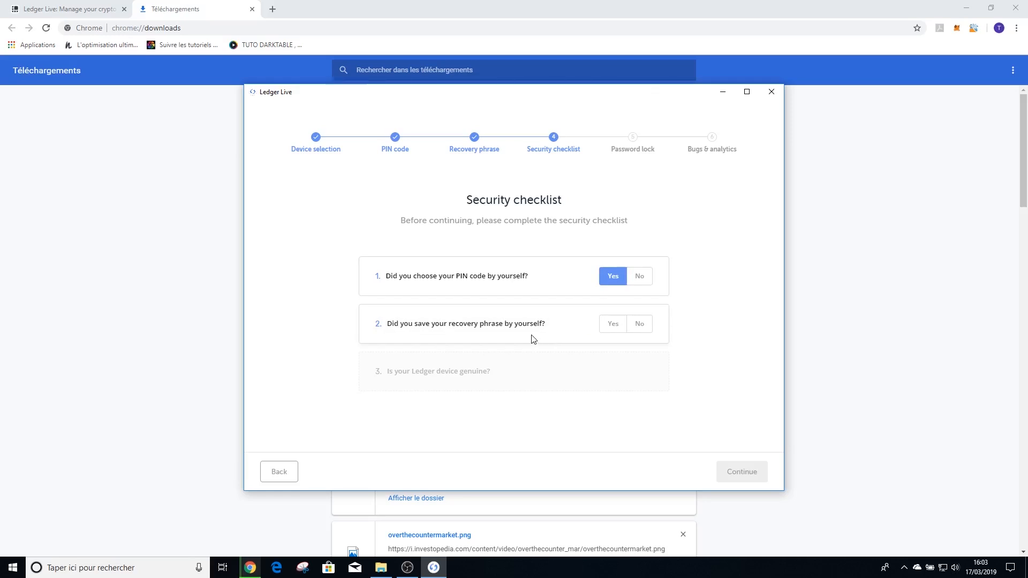
{"action": "left_click", "coordinate": [617, 328]}
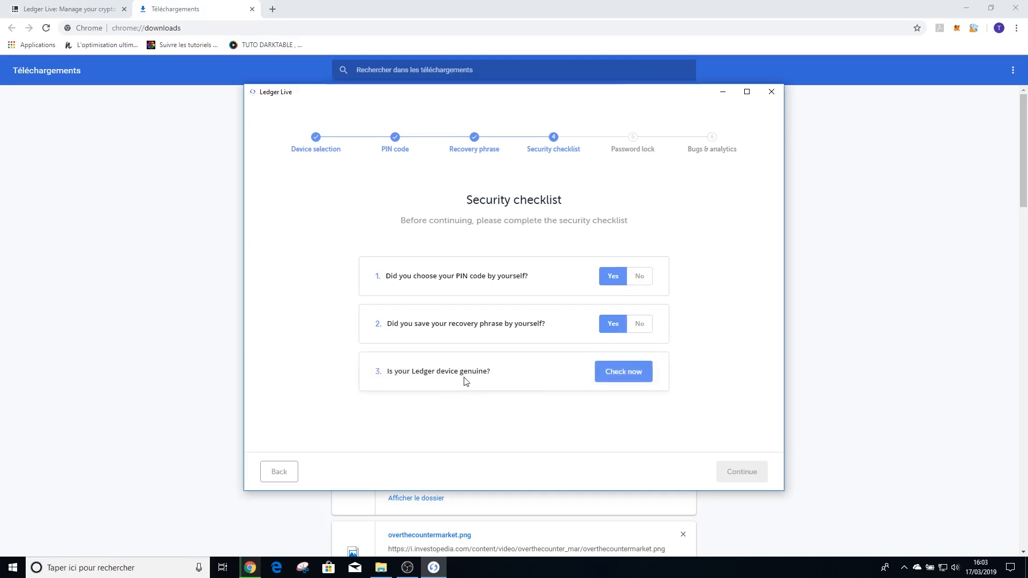
{"action": "left_click", "coordinate": [624, 370]}
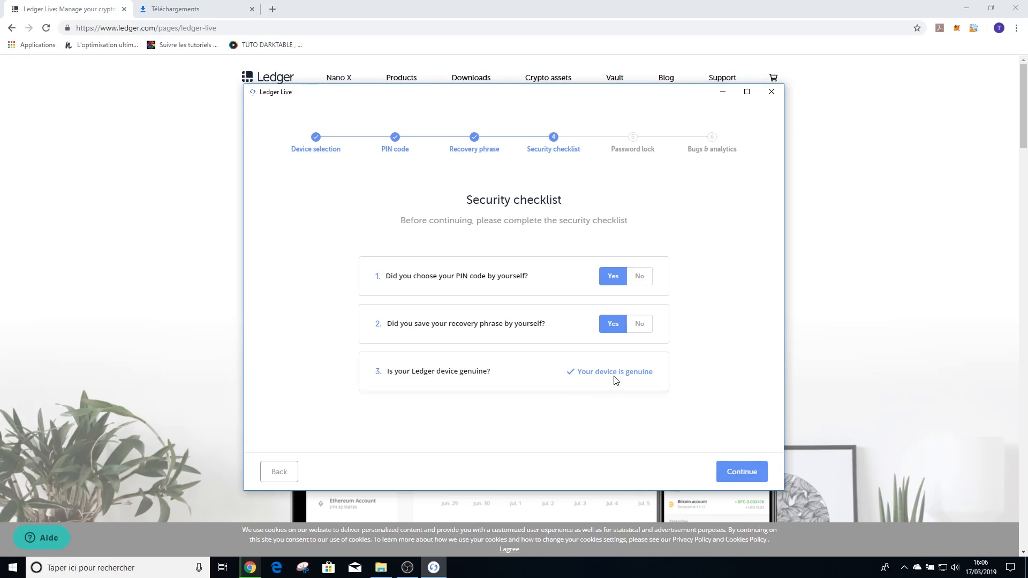
{"action": "left_click", "coordinate": [733, 471]}
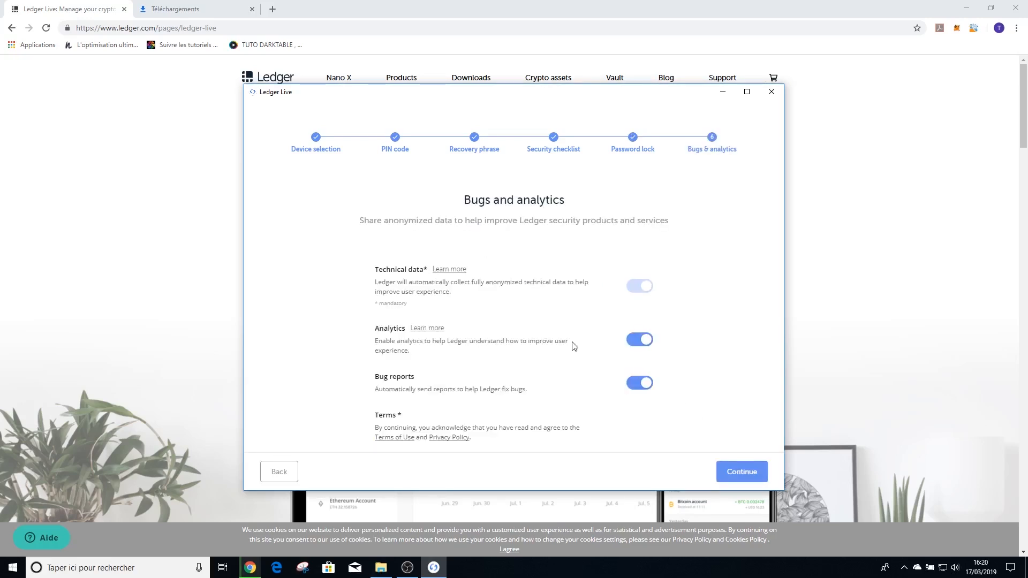
Finish onboarding with analytics and bug reports enabled, and open the portfolio in a maximized window, dismissing the Trade safely notice.
{"action": "left_click", "coordinate": [728, 471]}
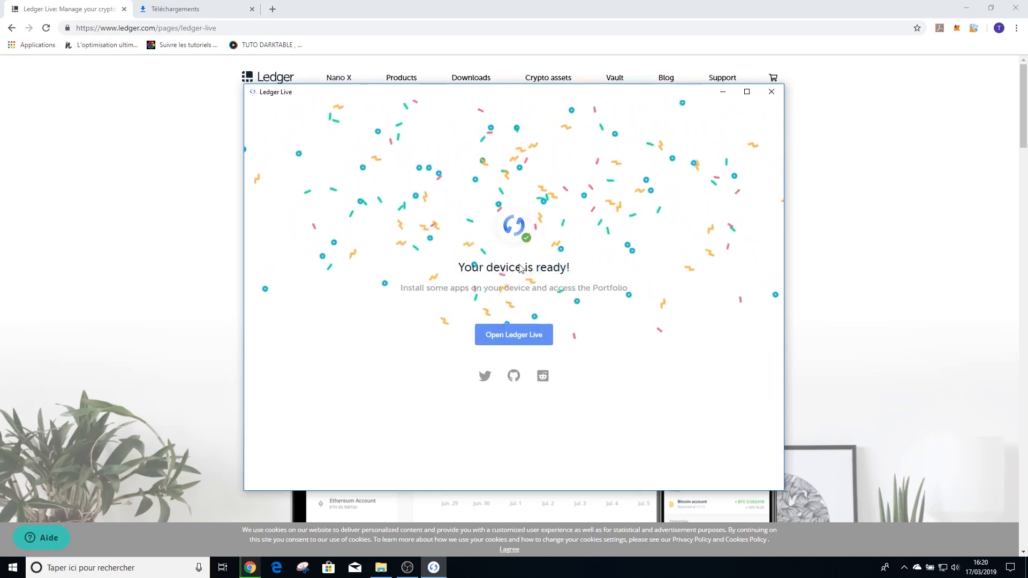
{"action": "left_click", "coordinate": [513, 337]}
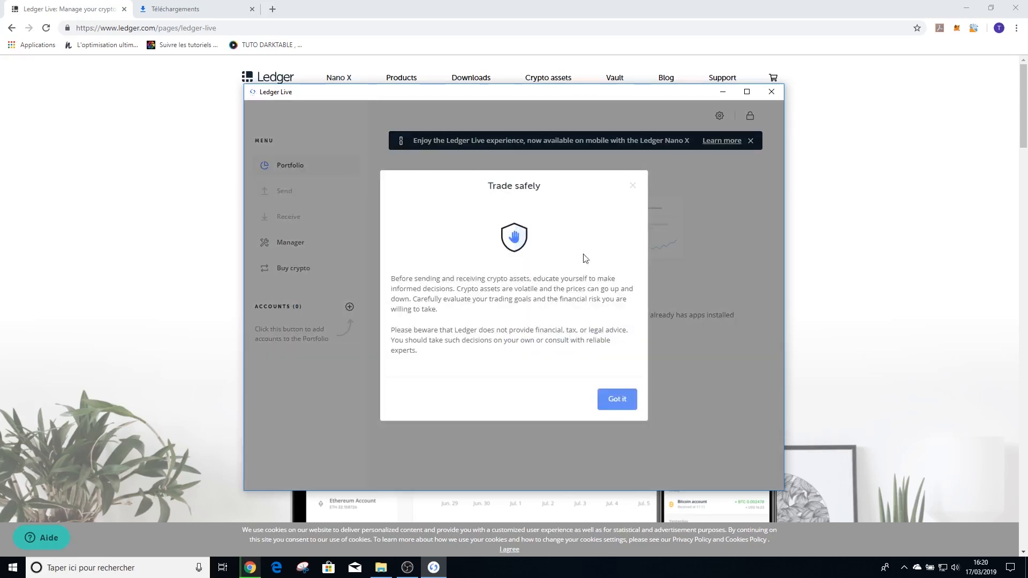
{"action": "left_click", "coordinate": [613, 397]}
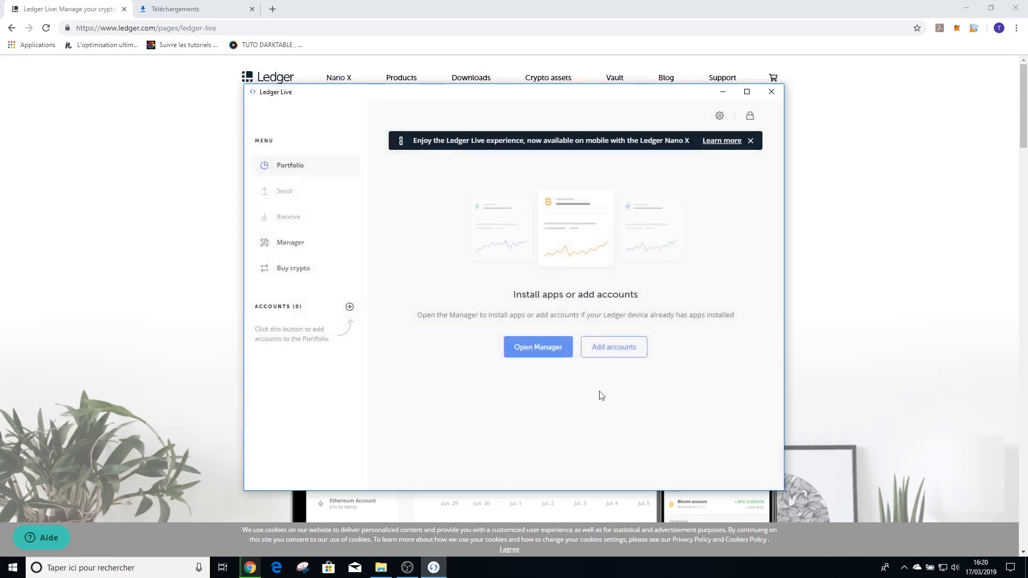
{"action": "left_click", "coordinate": [749, 92]}
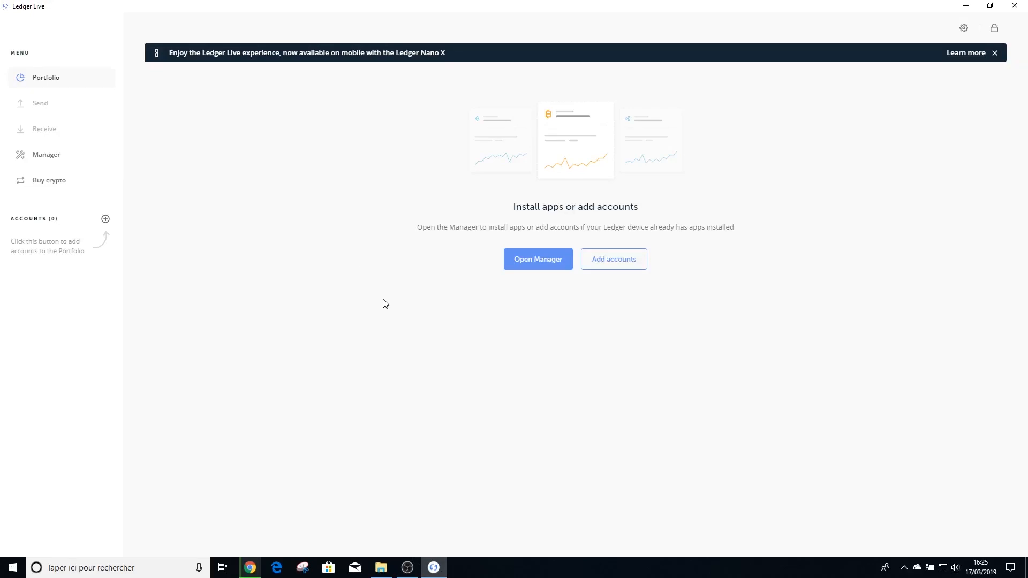
Update the Ledger Nano S to firmware version 1.5.5 through the Manager.
{"action": "left_click", "coordinate": [47, 156]}
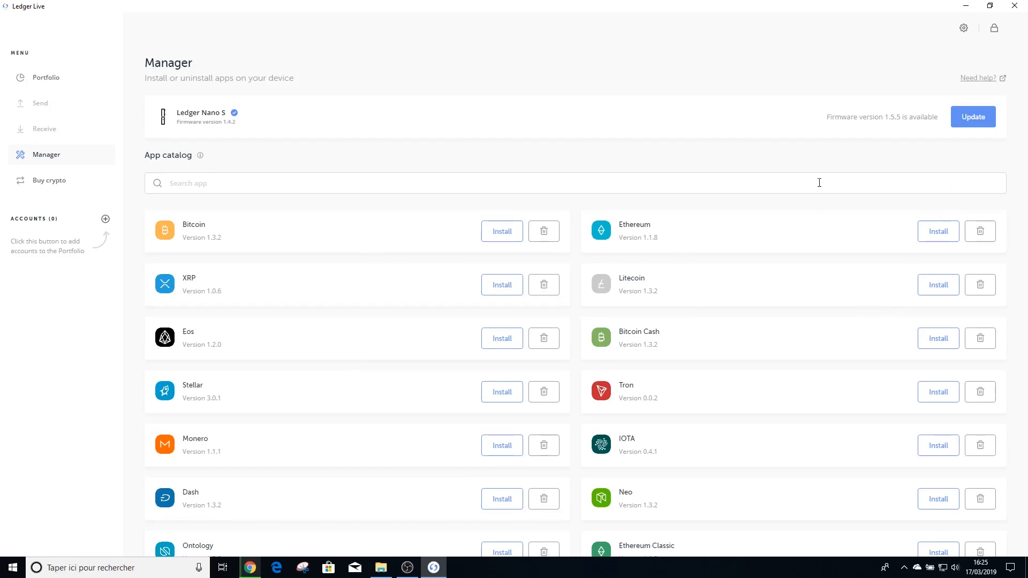
{"action": "left_click", "coordinate": [968, 119]}
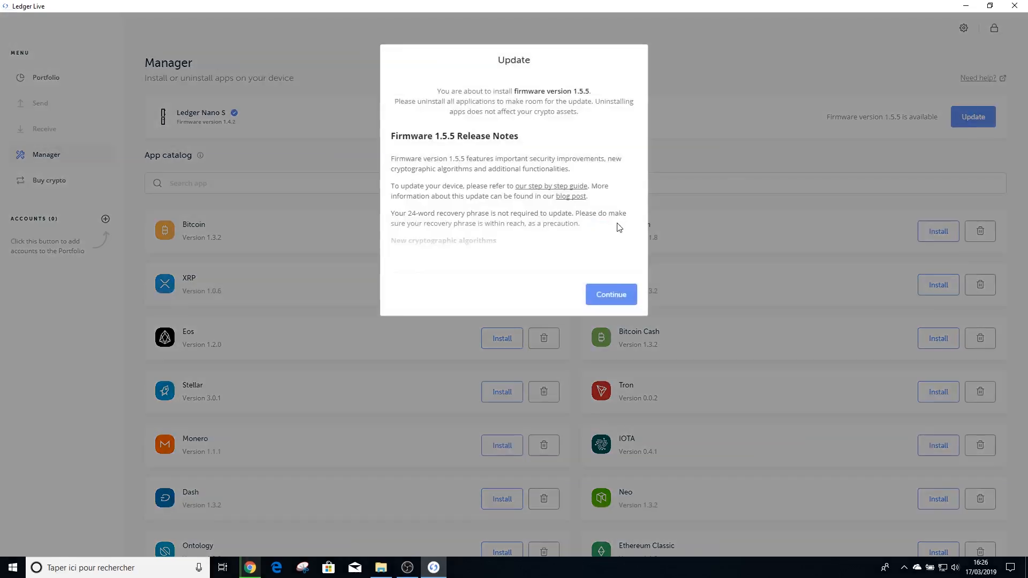
{"action": "left_click", "coordinate": [614, 294]}
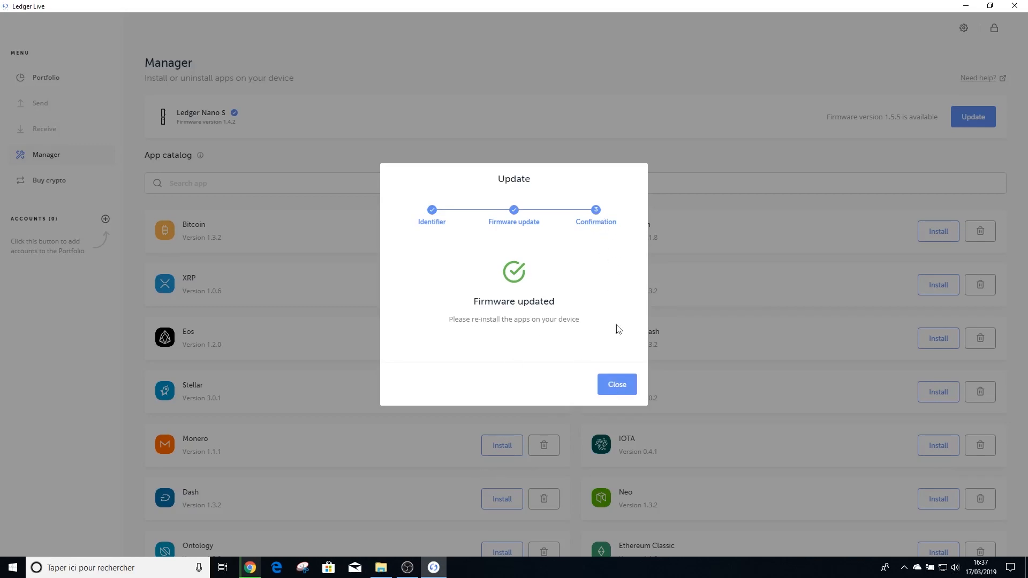
{"action": "left_click", "coordinate": [617, 384]}
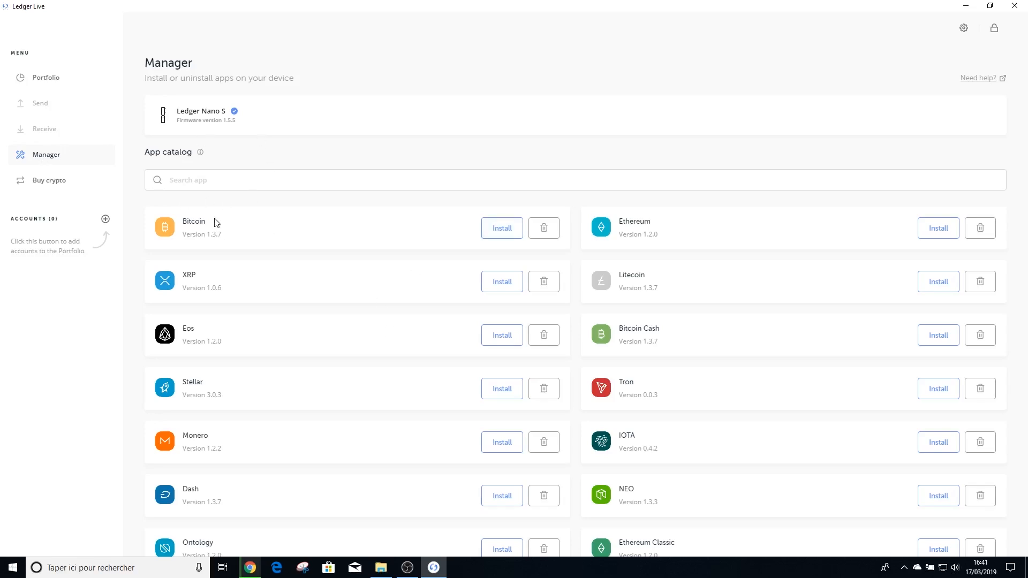
Install the Bitcoin 1.3.7 app on the device from the app catalog.
{"action": "left_click", "coordinate": [503, 230]}
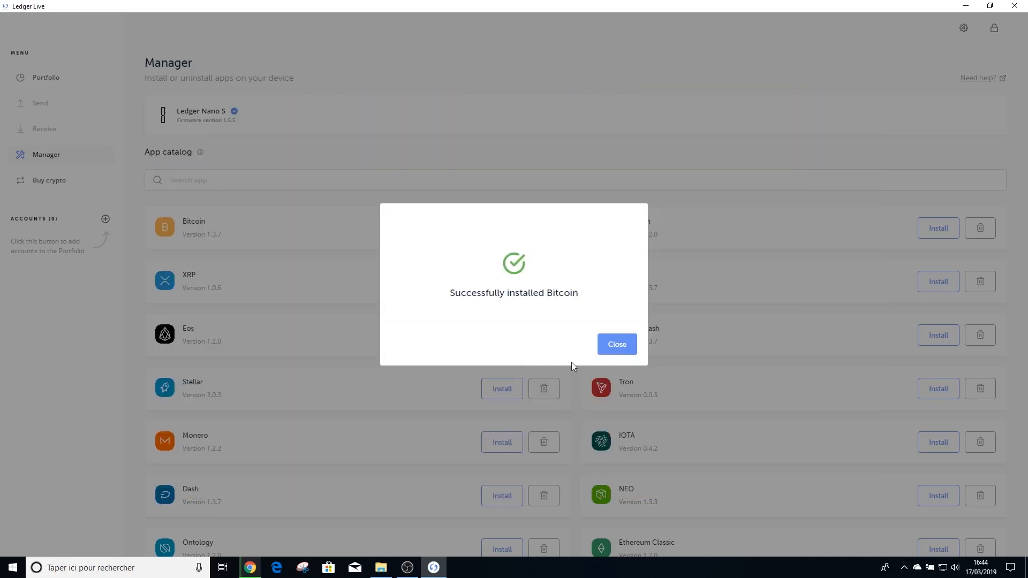
{"action": "left_click", "coordinate": [615, 345]}
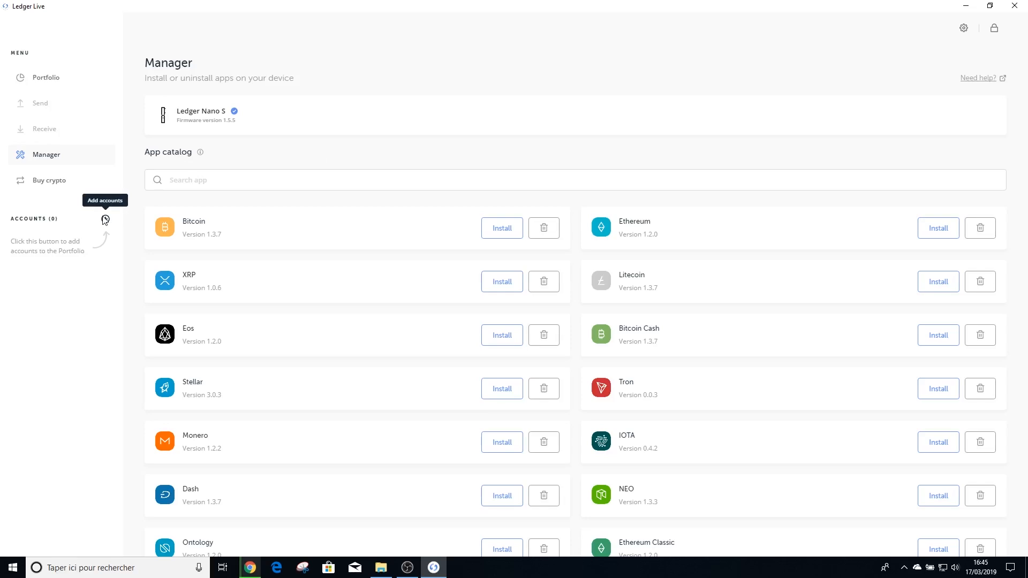
Start adding an account with Bitcoin as the crypto asset and proceed past the device connection stage.
{"action": "left_click", "coordinate": [105, 220]}
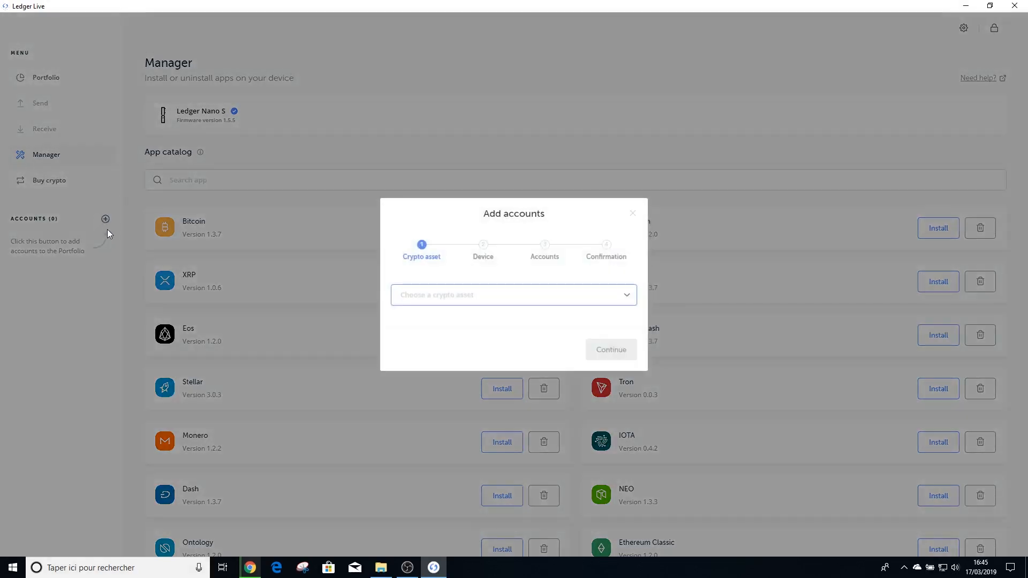
{"action": "left_click", "coordinate": [426, 296]}
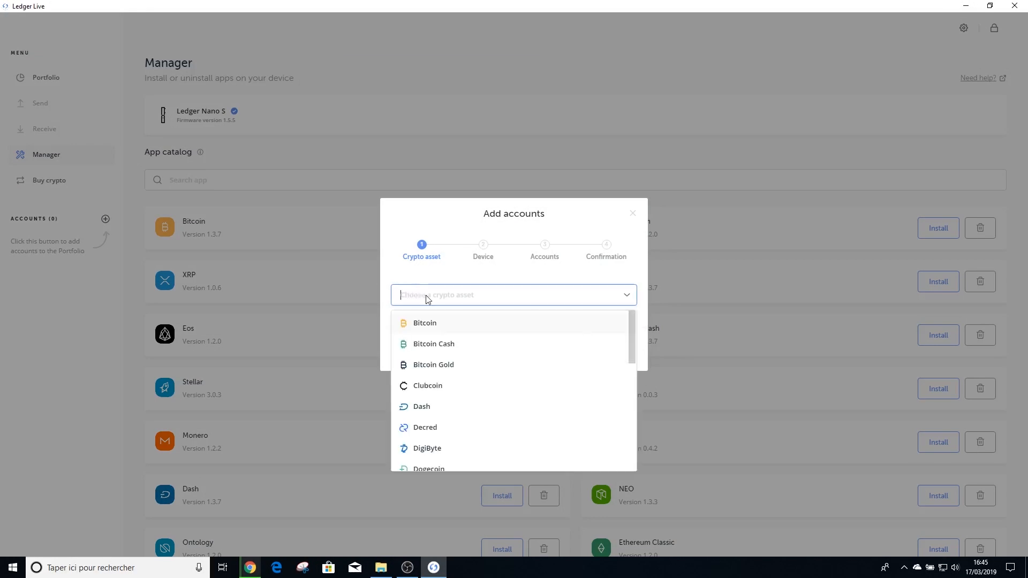
{"action": "left_click", "coordinate": [429, 325]}
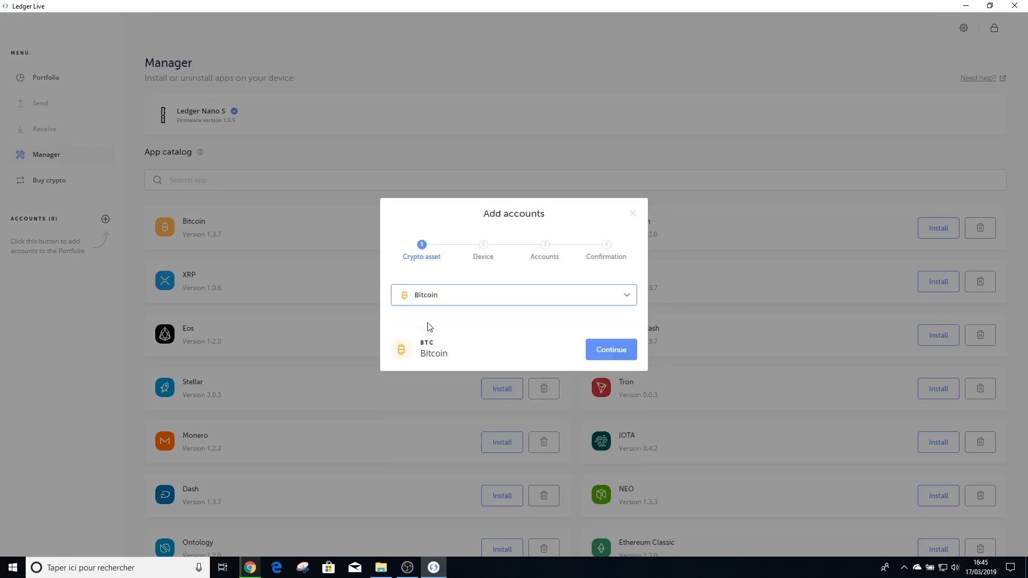
{"action": "left_click", "coordinate": [589, 350]}
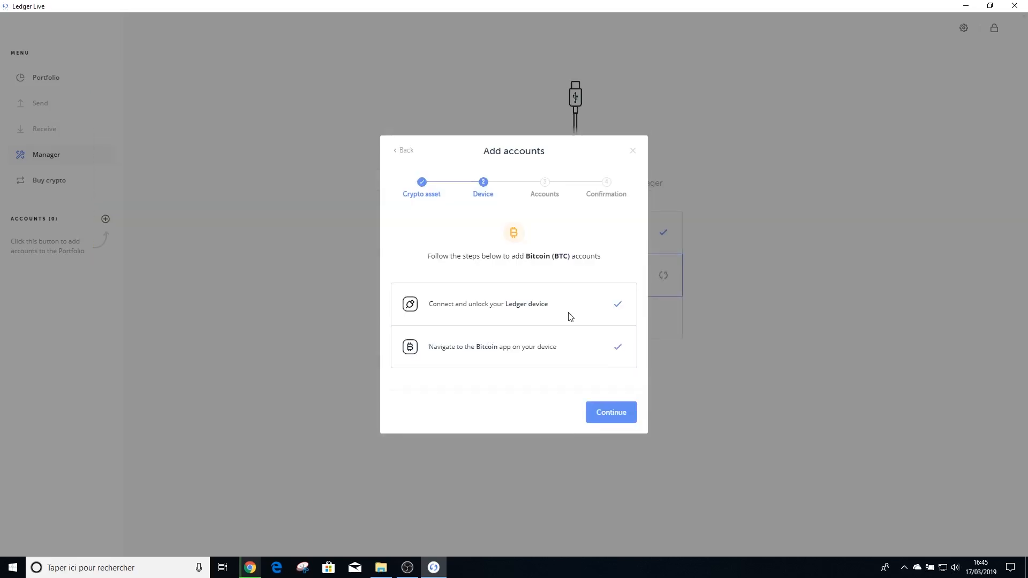
{"action": "left_click", "coordinate": [600, 412]}
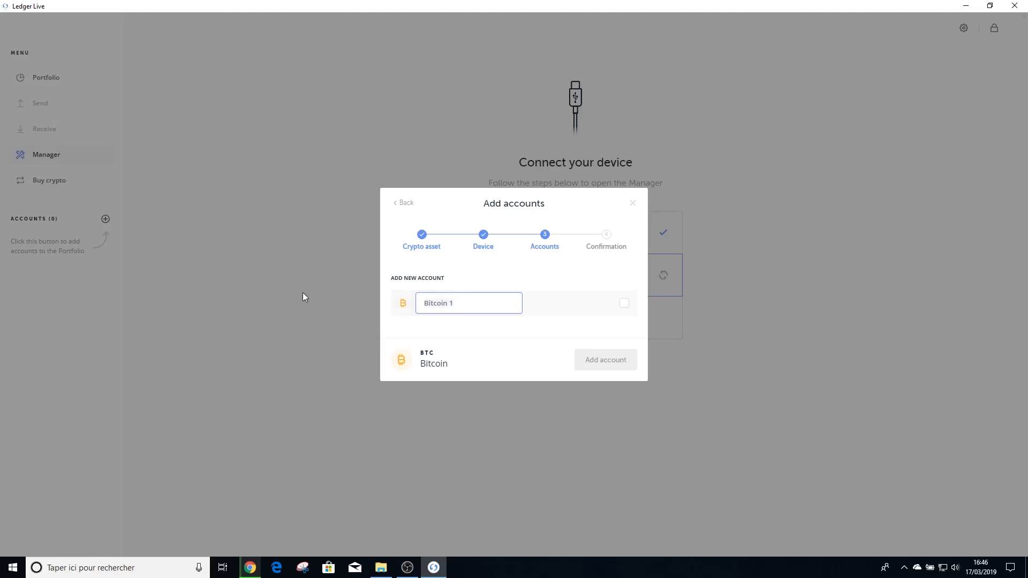
Add the new Bitcoin account under the name "Main account Bitcoin" and open its account page.
{"action": "type", "text": "Main account Bitcoin"}
{"action": "left_click", "coordinate": [624, 306]}
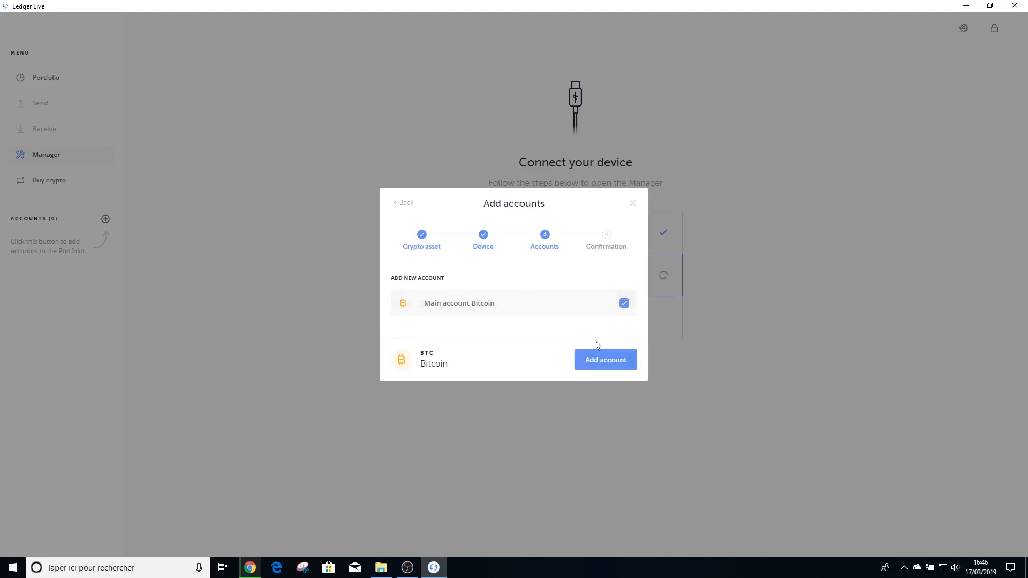
{"action": "left_click", "coordinate": [598, 363]}
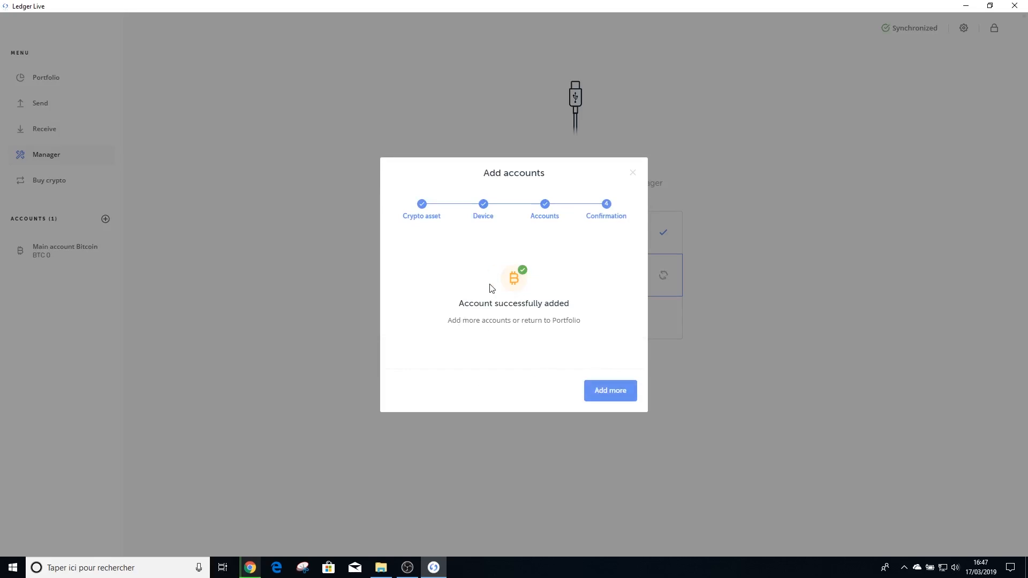
{"action": "left_click", "coordinate": [632, 173]}
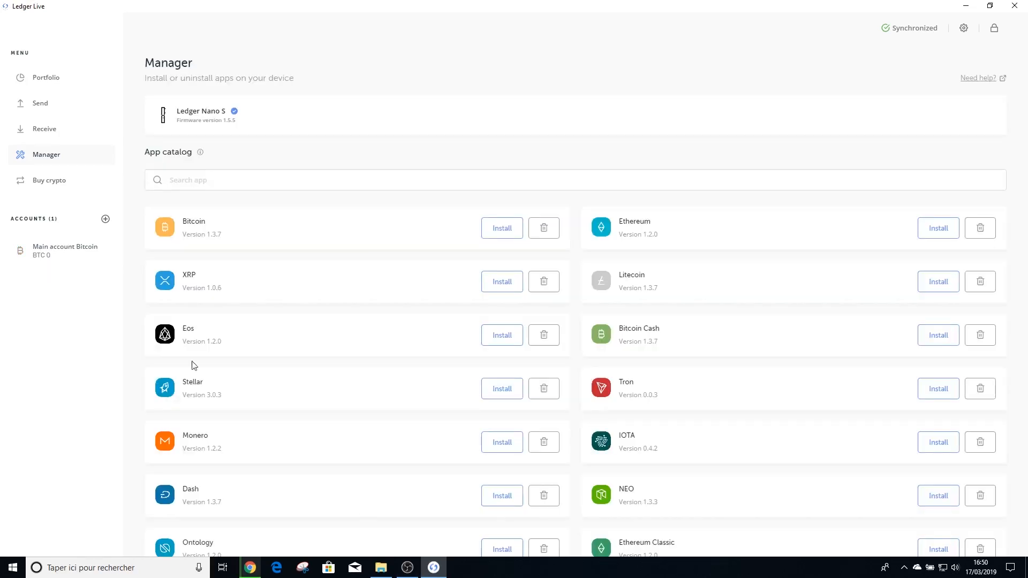
{"action": "left_click", "coordinate": [40, 258]}
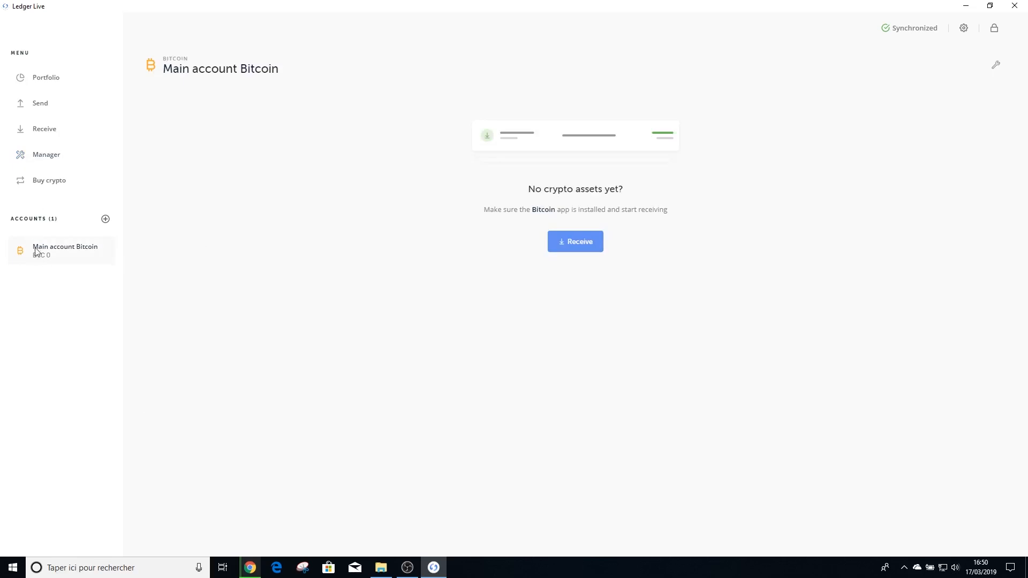